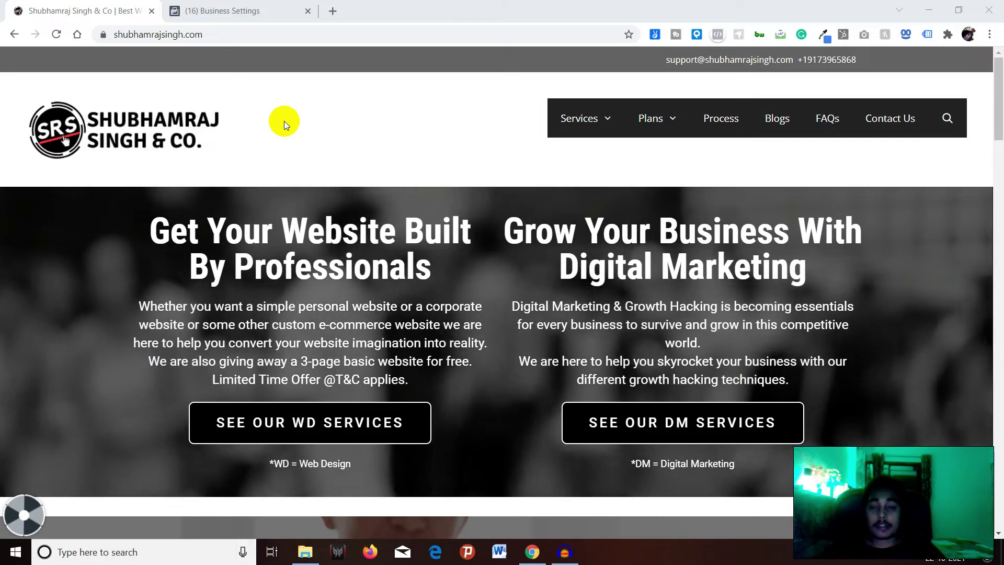
Switch to the '(16) Business Settings' Chrome tab showing the Pages list.
left_click(223, 10)
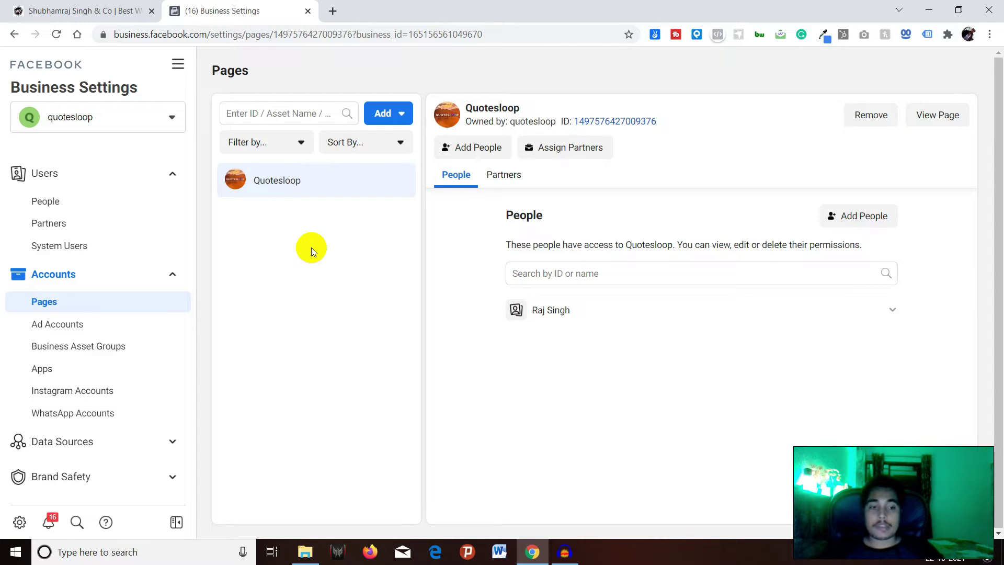
Choose Add then 'Create a New Page' to reach the page category choices.
left_click(392, 117)
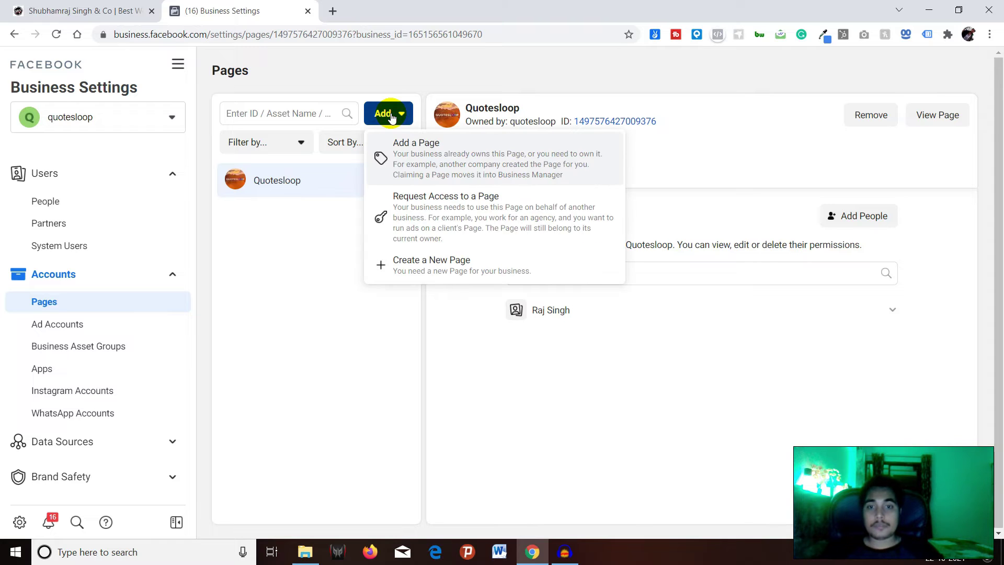
left_click(451, 271)
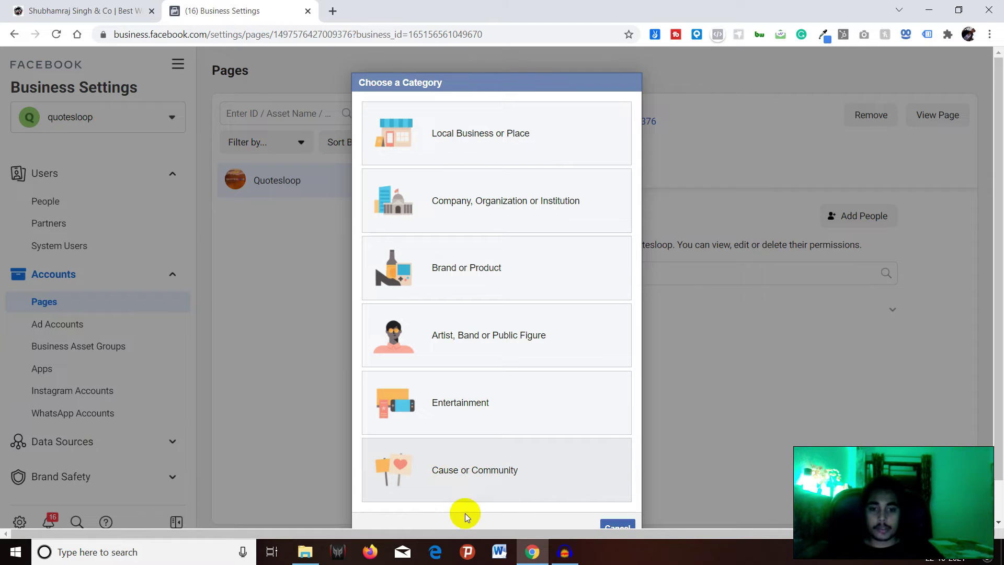
Create the 'Shubhamraj&company' page under the Cause or Community category.
left_click(509, 470)
type("Shubhamraj&company")
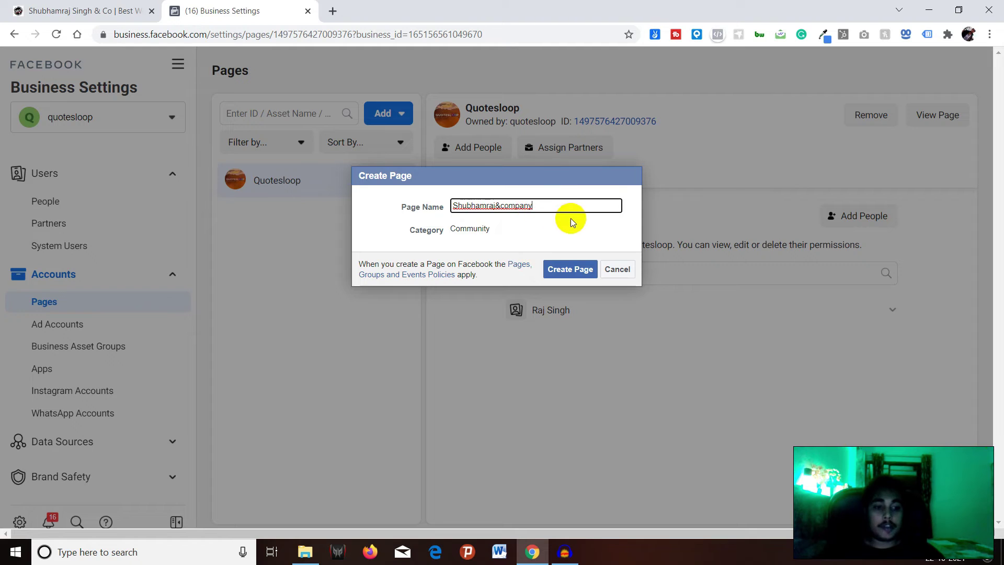
left_click(575, 271)
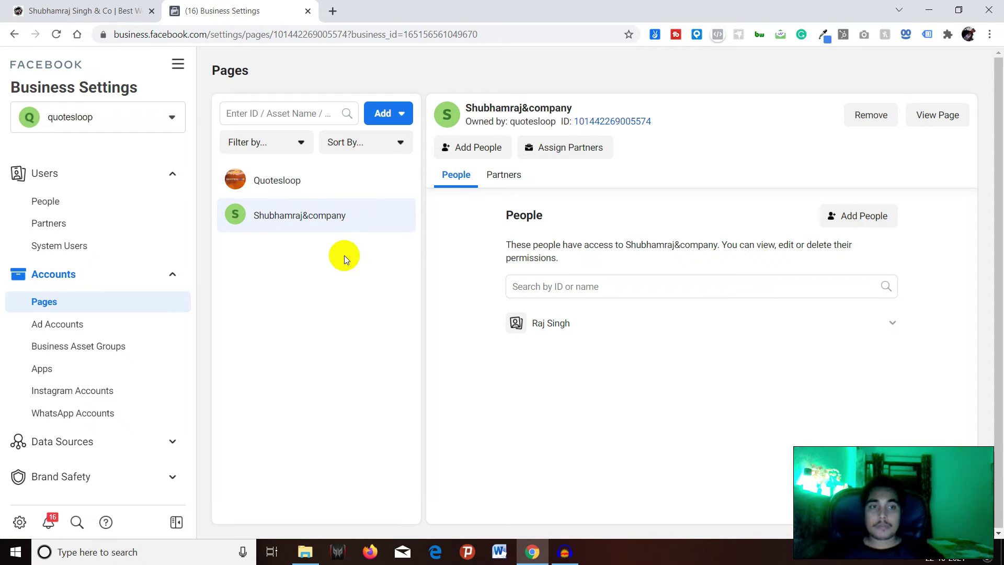
Open the Shubhamraj&company page with View Page in a new tab.
left_click(928, 125)
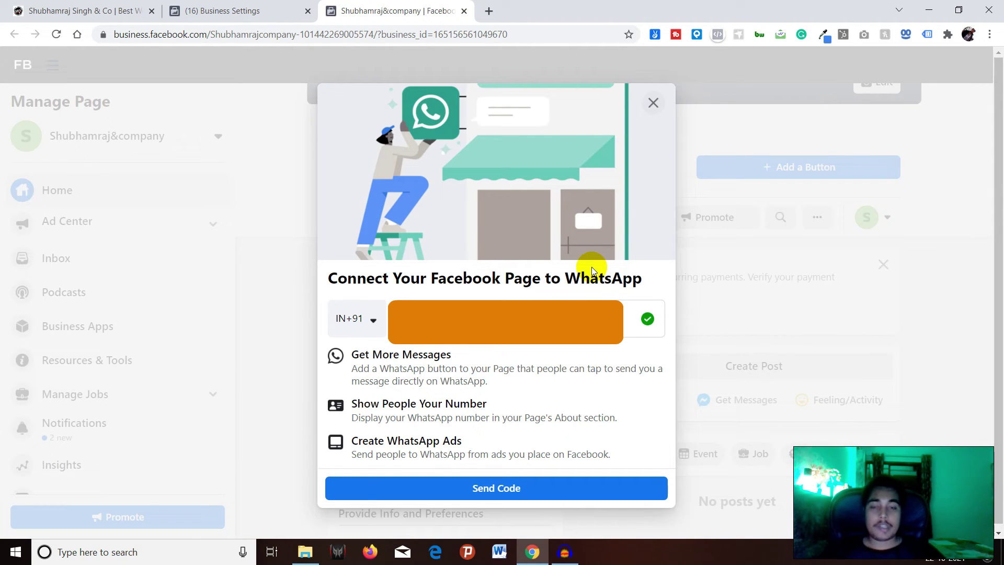
Close the 'Connect Your Facebook Page to WhatsApp' dialog and confirm Leave.
left_click(654, 102)
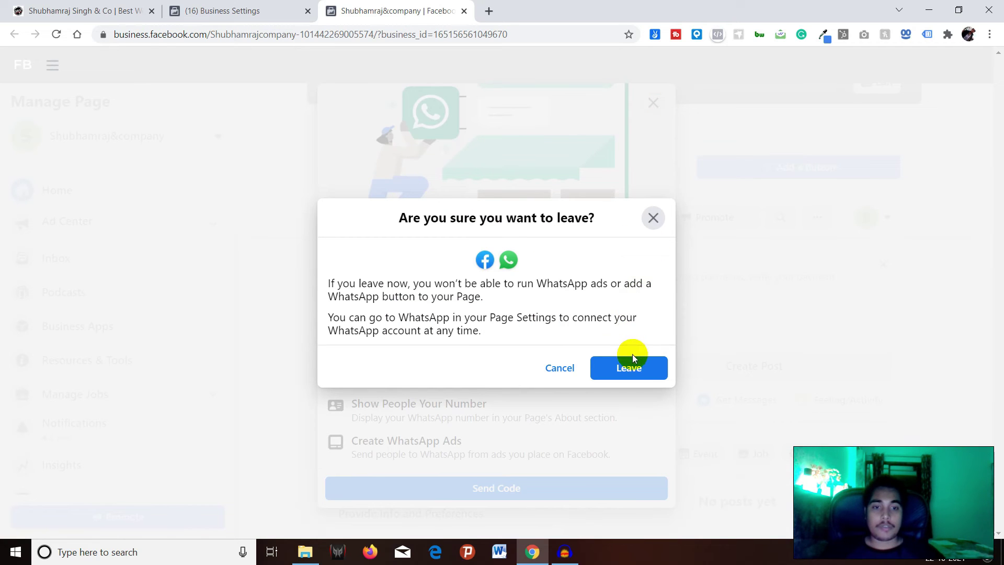
left_click(644, 367)
scroll(107, 260, "down", 2)
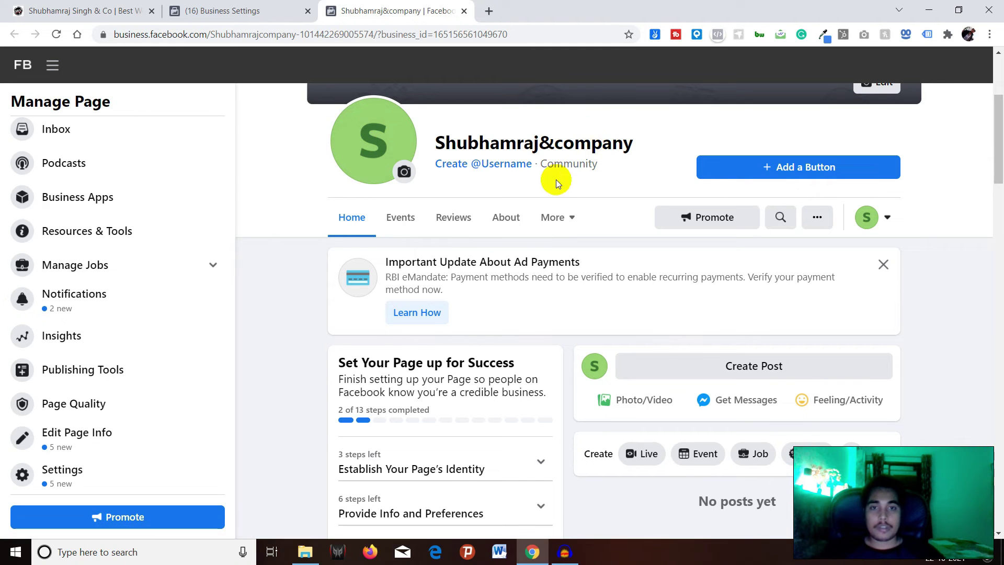
scroll(277, 302, "up", 3)
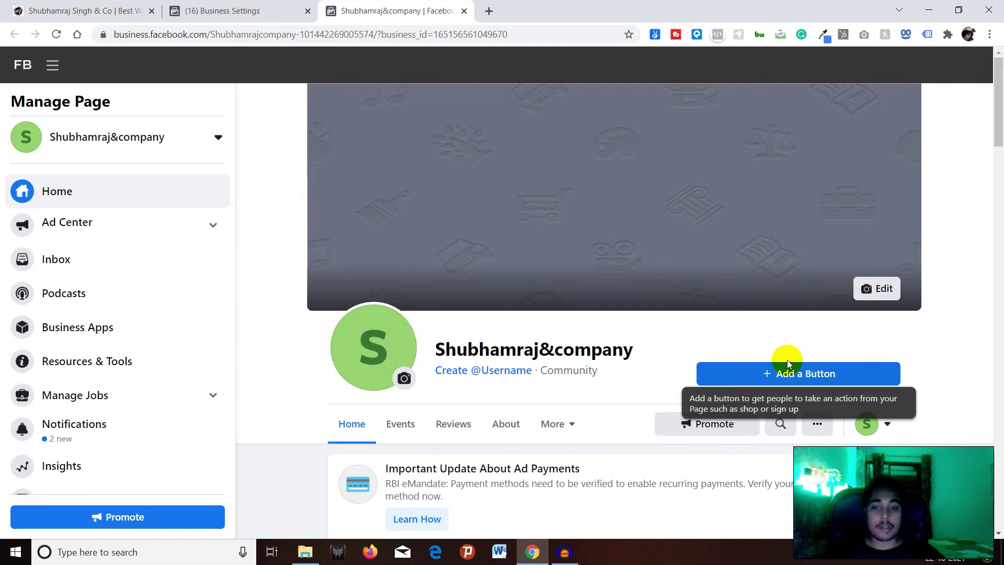
scroll(196, 333, "down", 2)
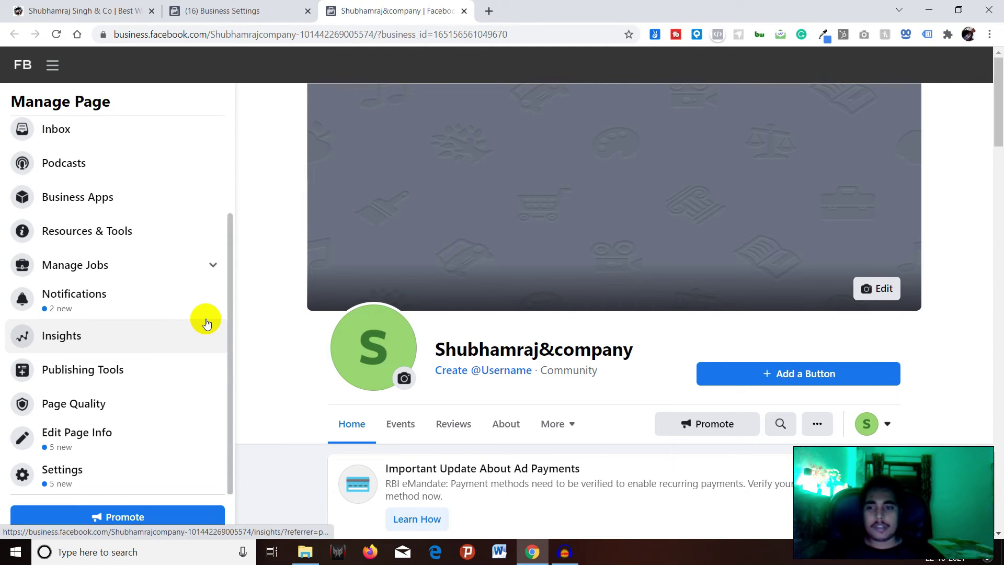